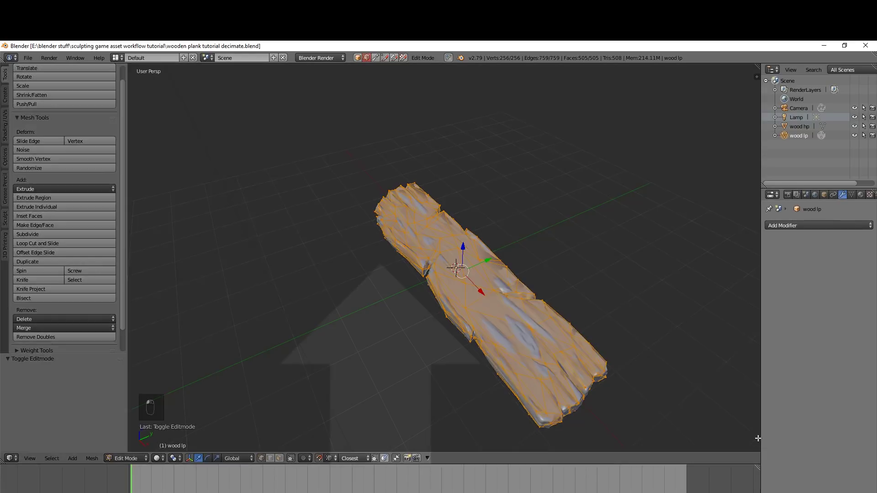
Merge the timeline away, split the 3D view in two, and make the right half a UV/Image Editor.
drag(757, 438, 756, 476)
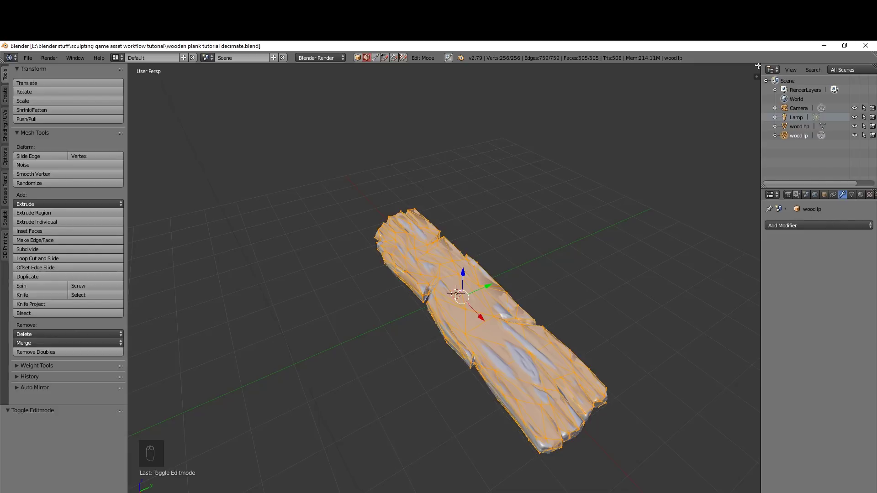
drag(758, 67, 451, 101)
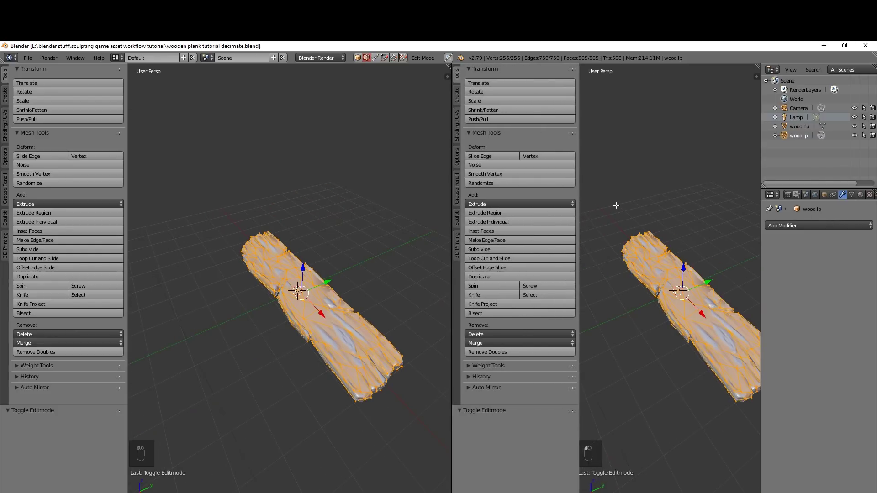
key(t)
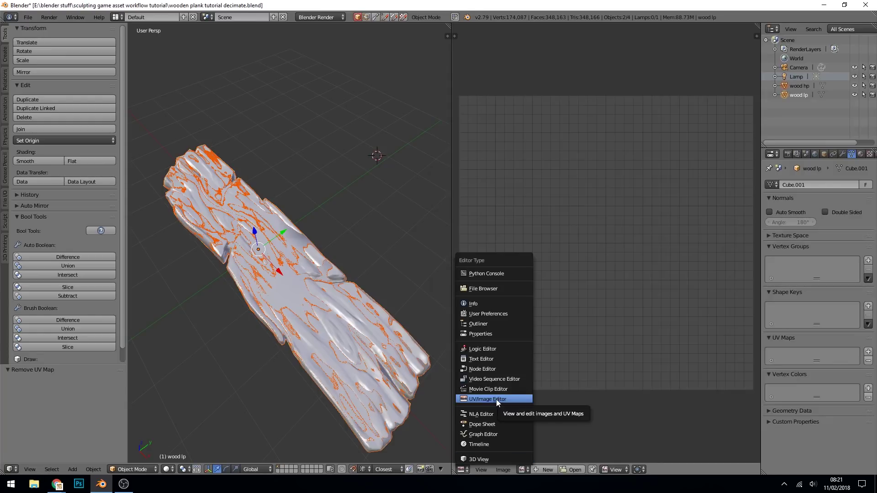
click(496, 399)
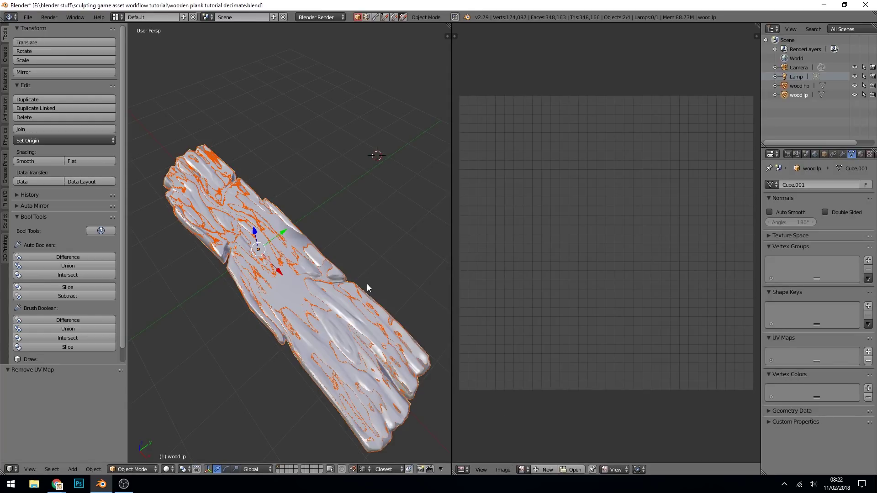
Unwrap the wood lp mesh in Edit Mode with Smart UV Project at a 0.03 island margin.
key(Tab)
key(u)
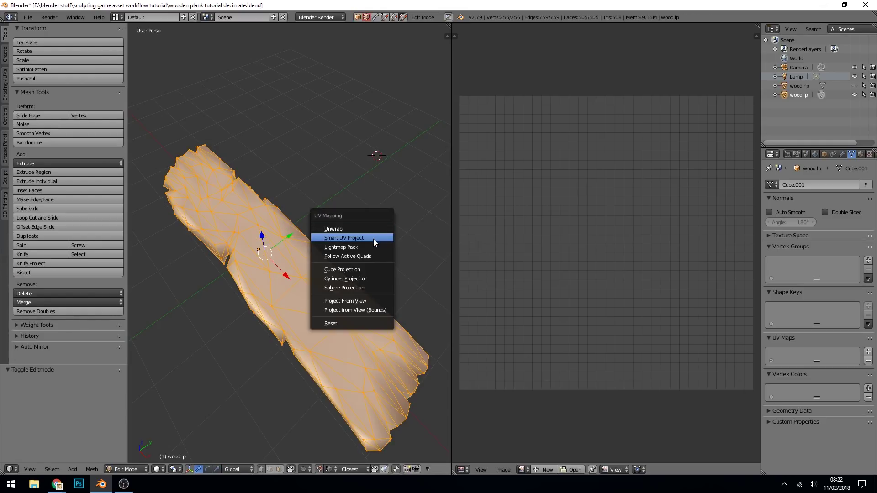
click(373, 239)
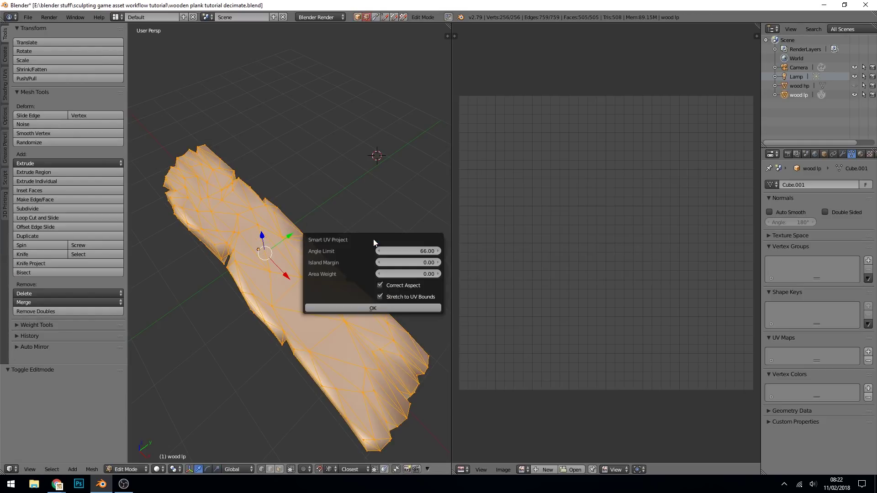
click(437, 261)
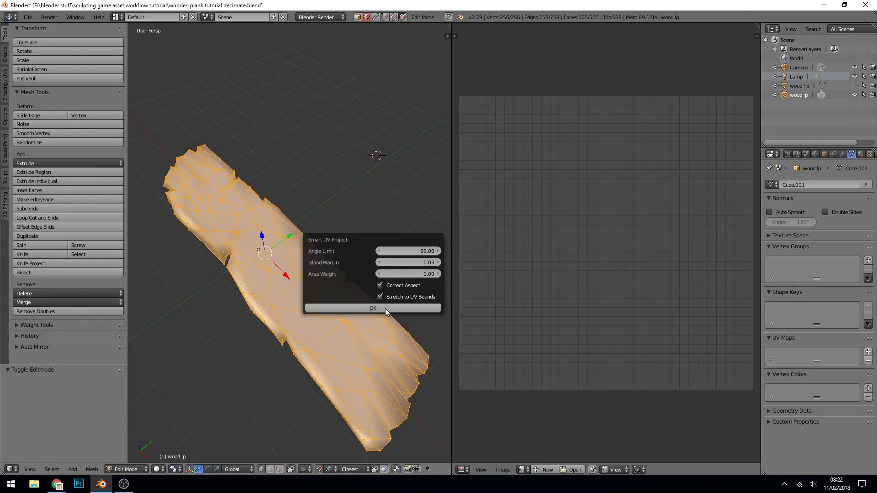
click(385, 308)
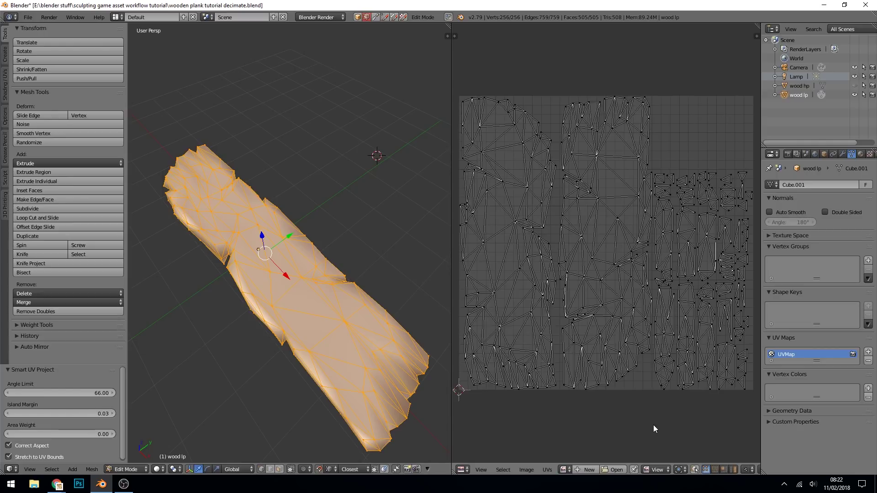
With Render properties shown, create a 2048 × 2048 image 'wood plank 3 norms' with alpha off.
click(861, 156)
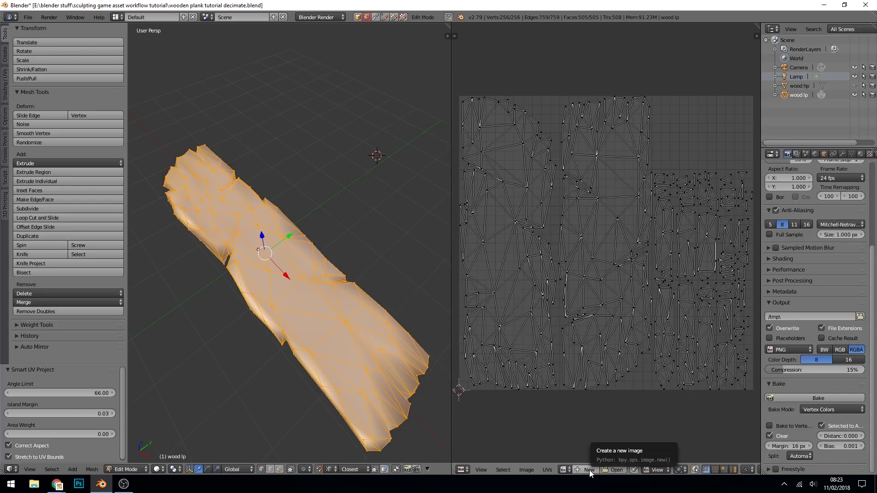
click(590, 470)
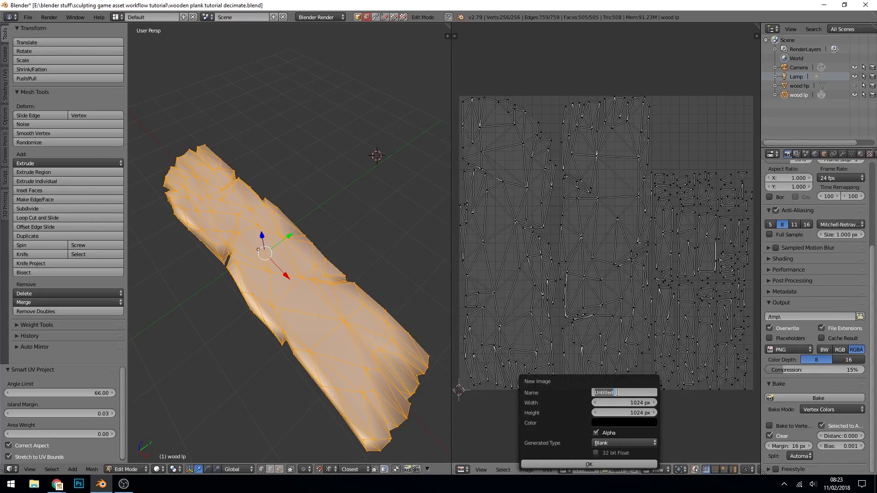
text(wood pla)
text(nk 3)
text( norms)
click(617, 404)
text(2)
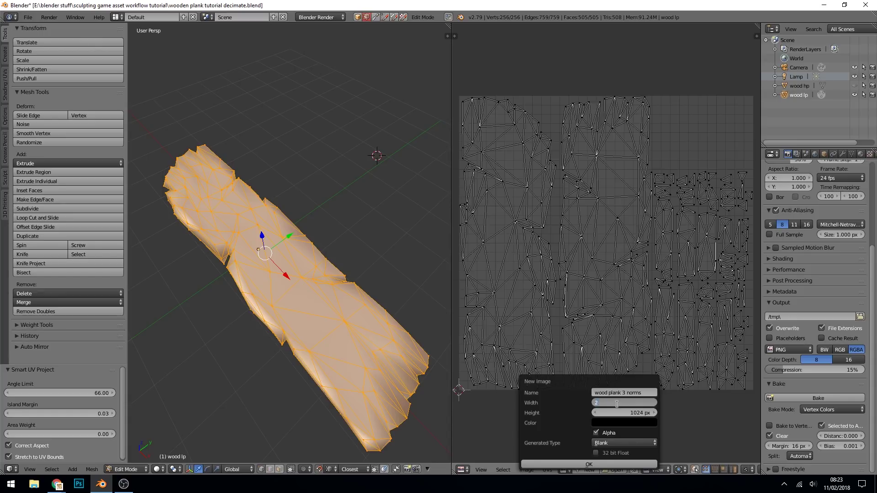
text(048)
key(Tab)
text(20)
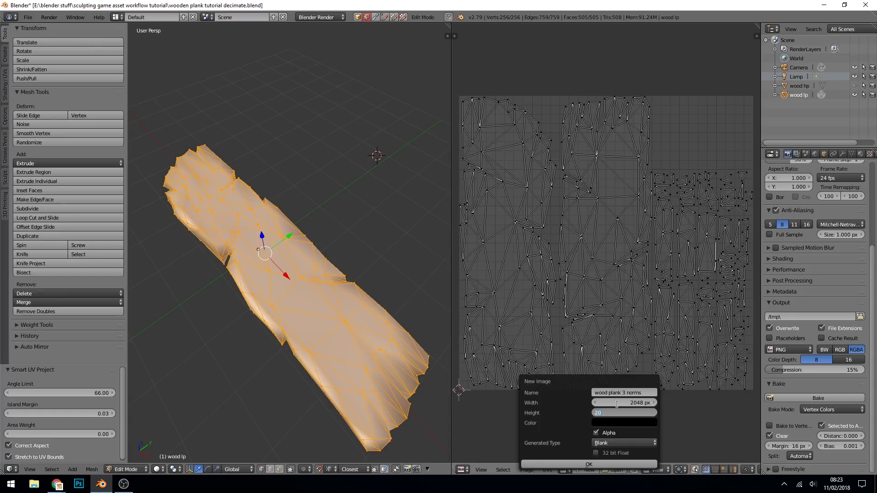
text(48)
key(Tab)
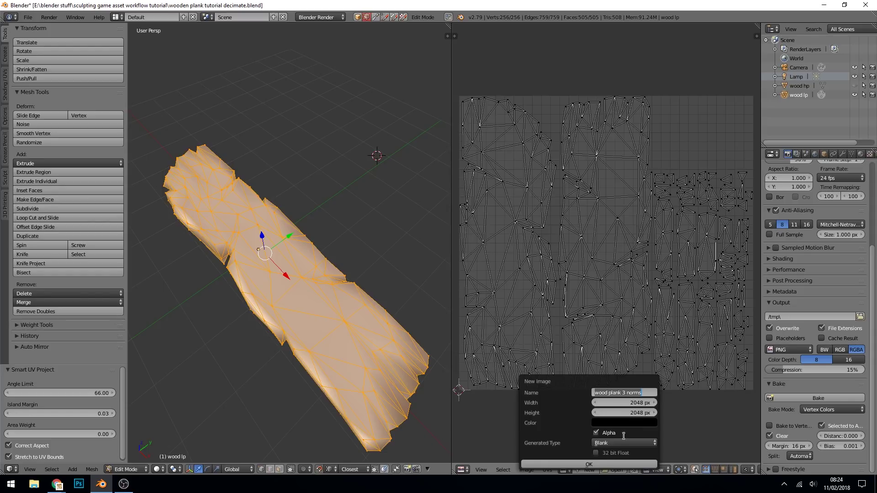
click(596, 433)
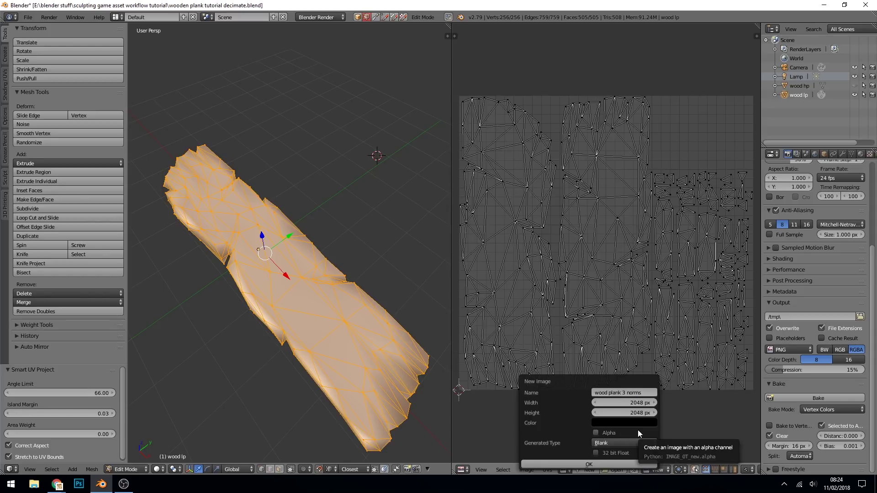
click(596, 464)
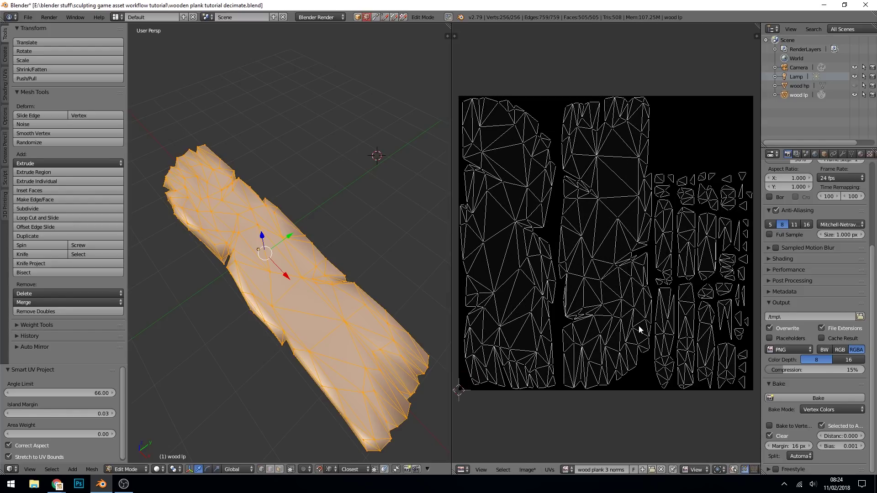
Unhide and smooth-shade wood hp, select it with wood lp active, and enter Edit Mode.
click(802, 87)
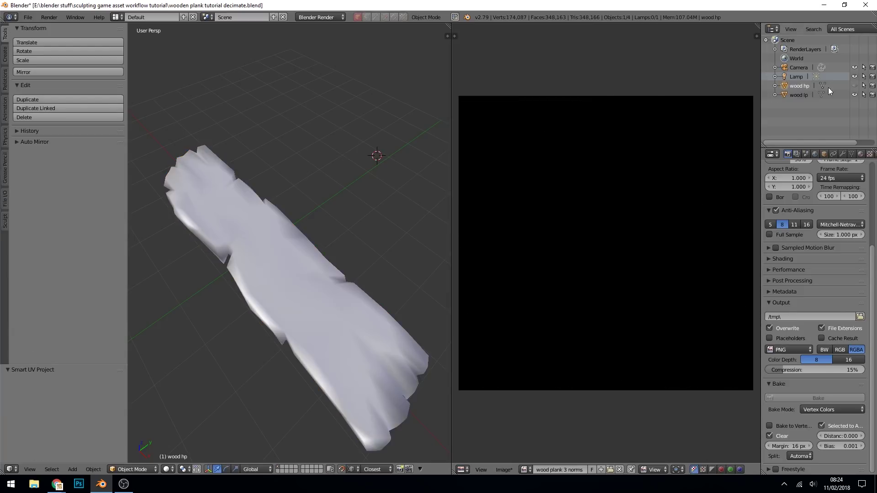
click(854, 85)
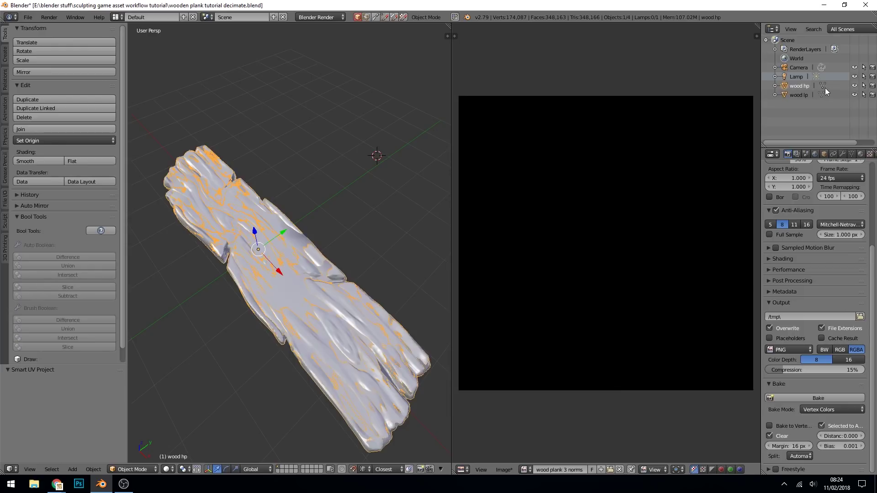
click(23, 158)
ctrl+click(800, 95)
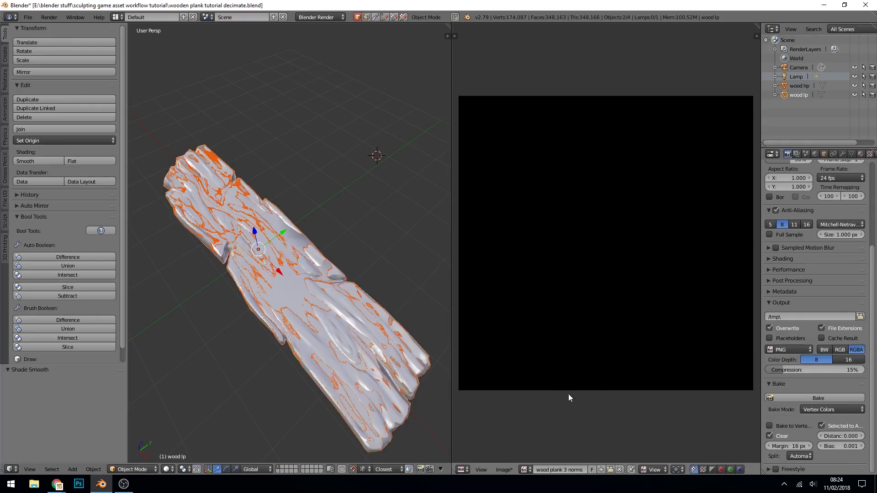
key(Tab)
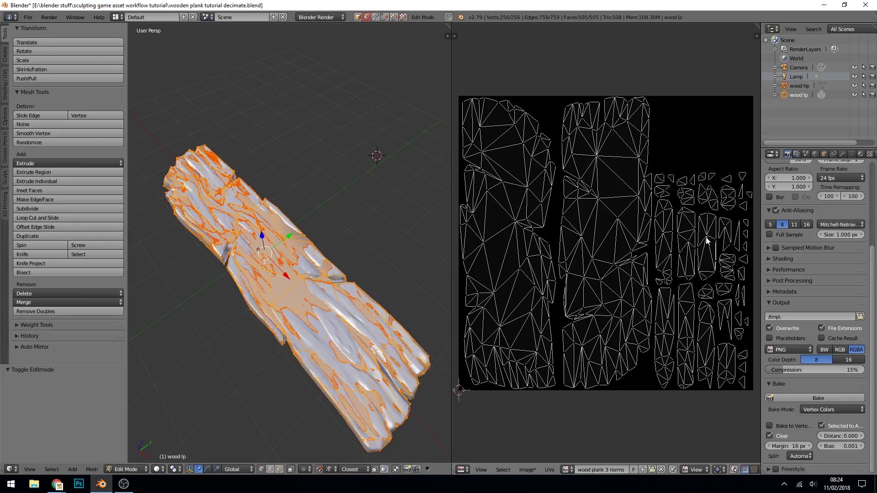
Set the bake type to Normals and bake the normal map into wood plank 3 norms.
click(826, 409)
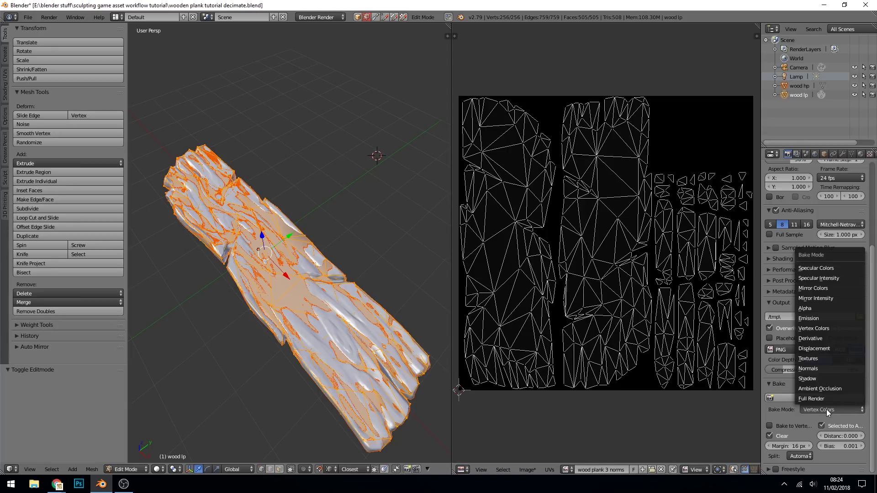
click(826, 370)
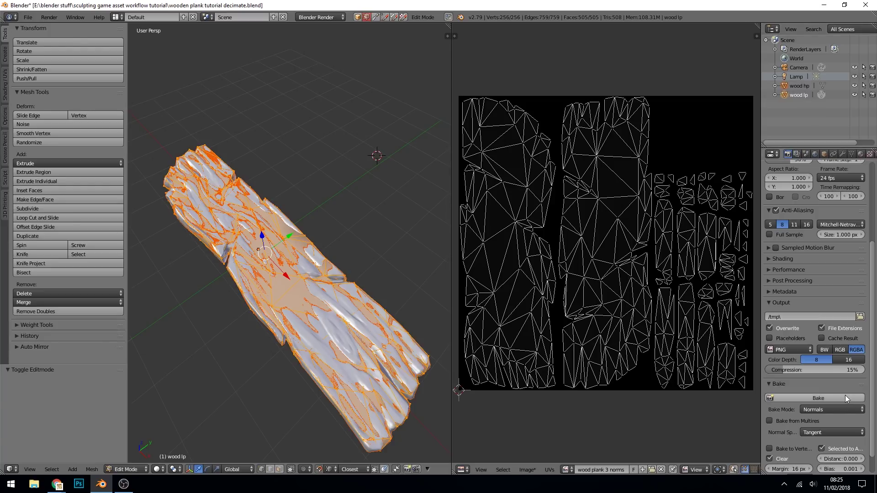
click(822, 396)
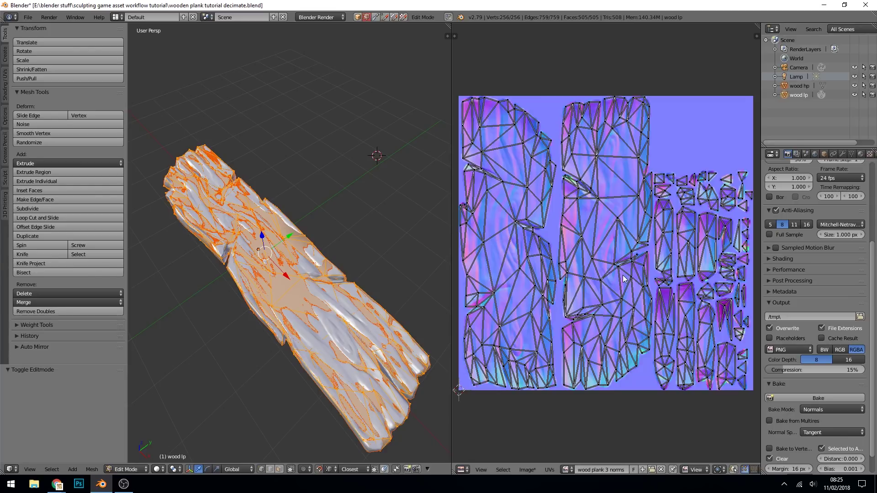
Save the baked normal map as wood plank 3 norms.png.
key(Tab)
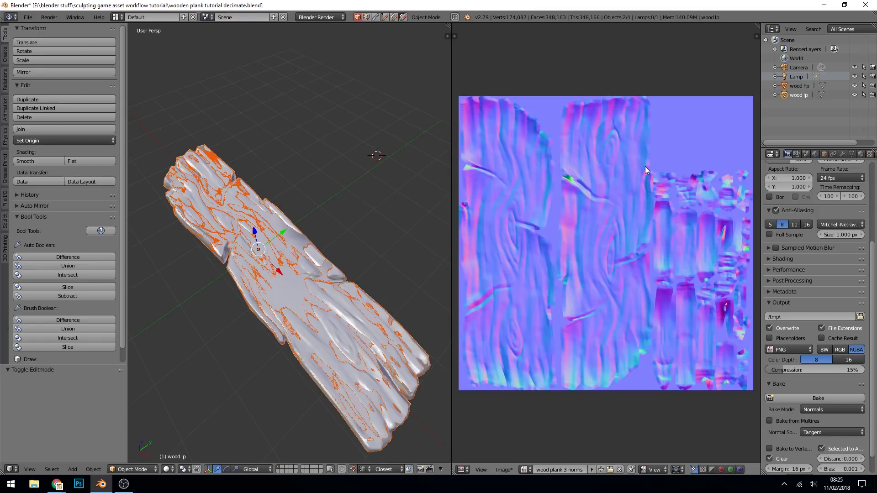
key(Tab)
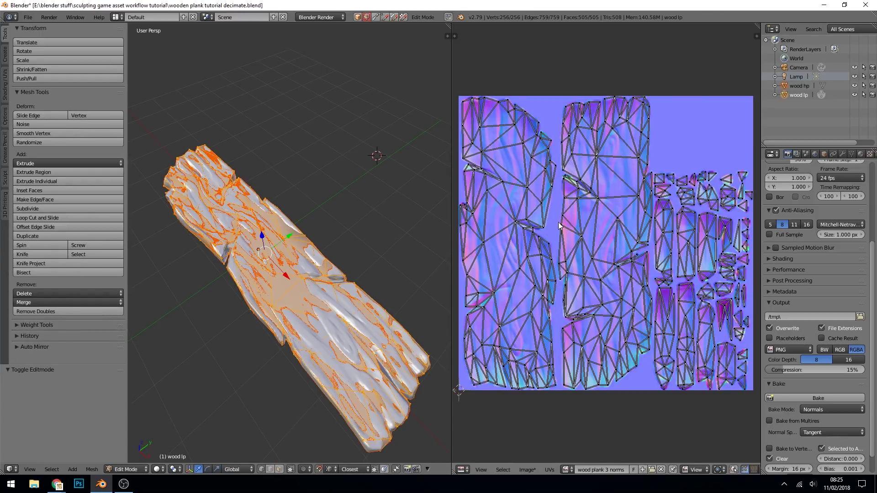
key(Tab)
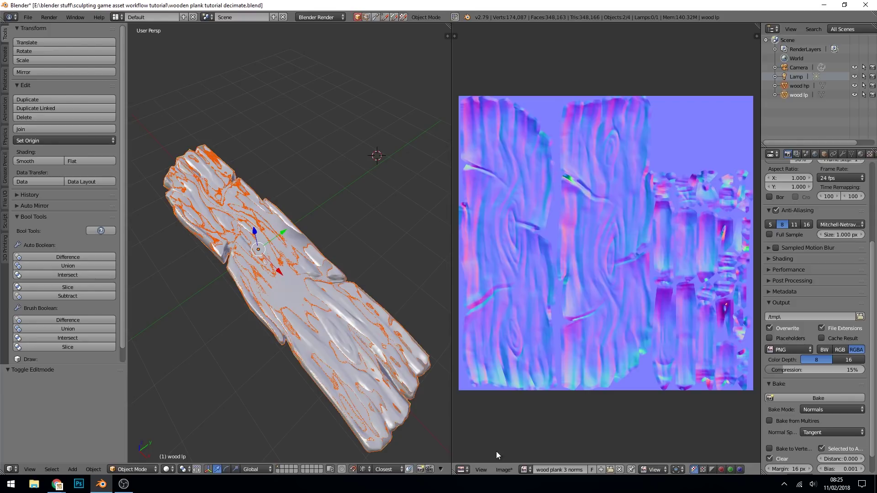
click(502, 469)
click(528, 393)
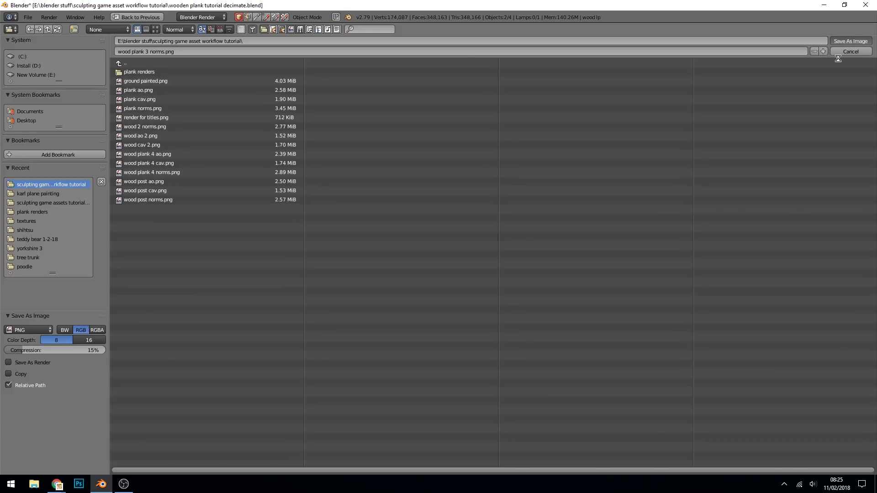
key(Tab)
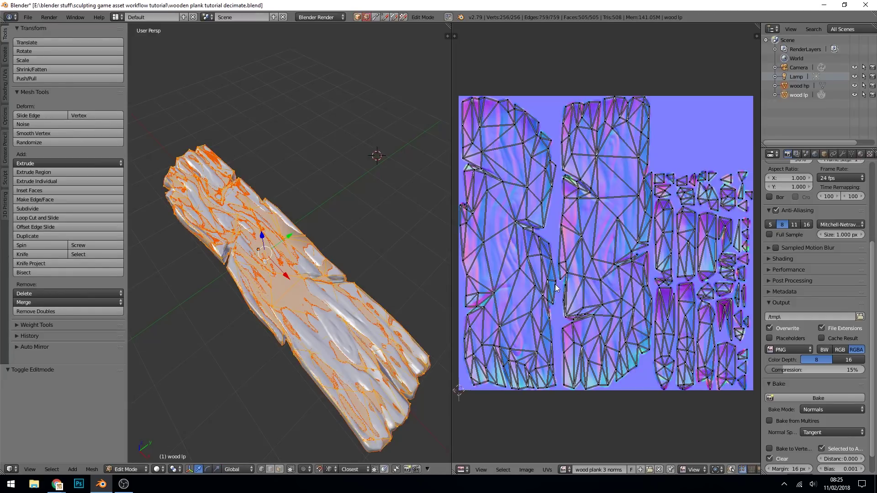
Add a new 2048 × 2048 image named wood plank 3 ao for the AO bake.
click(642, 470)
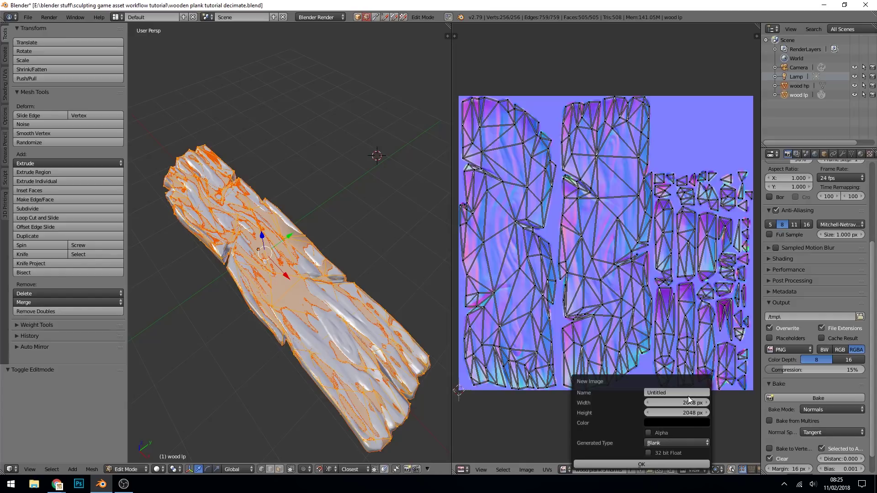
text(wood plank 3 ao)
click(642, 463)
click(834, 410)
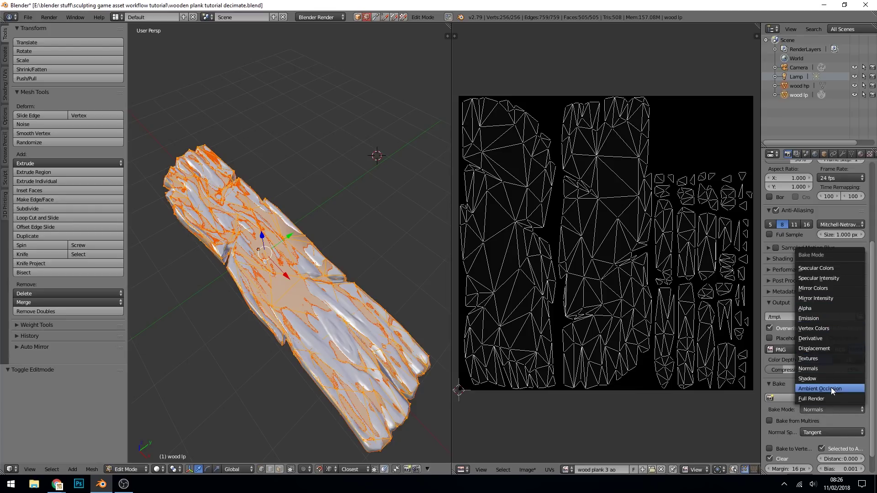
Choose Ambient Occlusion as the bake type, then toggle the plank out of and back into Edit Mode.
click(832, 387)
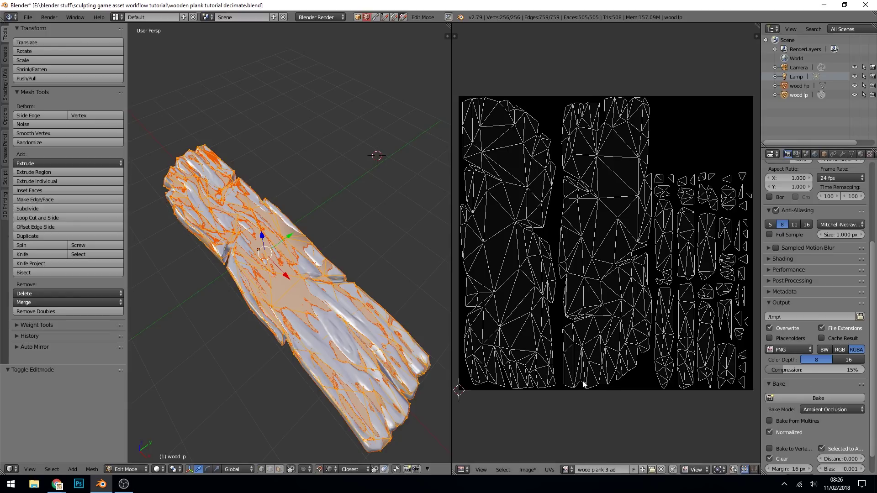
key(Tab)
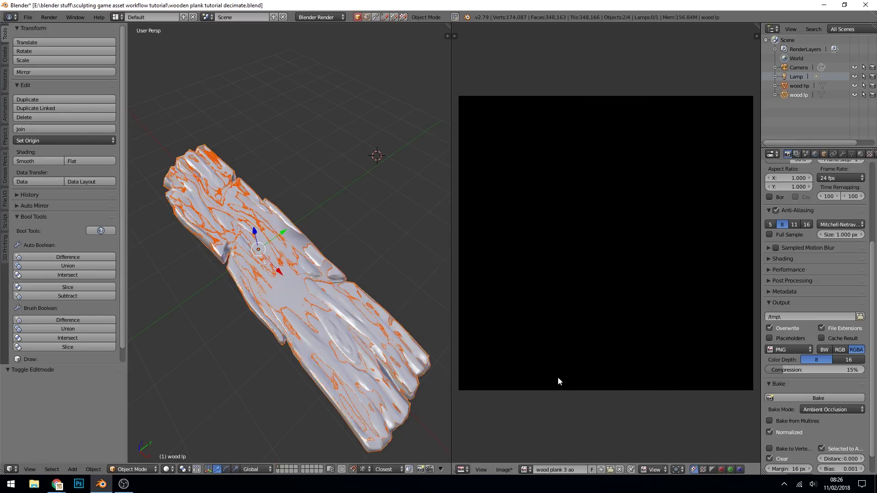
key(Tab)
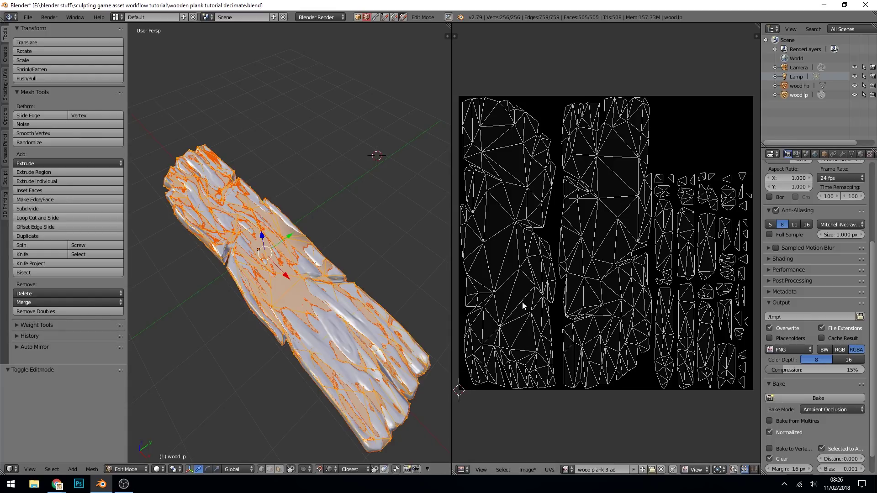
Bake ambient occlusion into wood plank 3 ao and zoom in on the result.
click(816, 398)
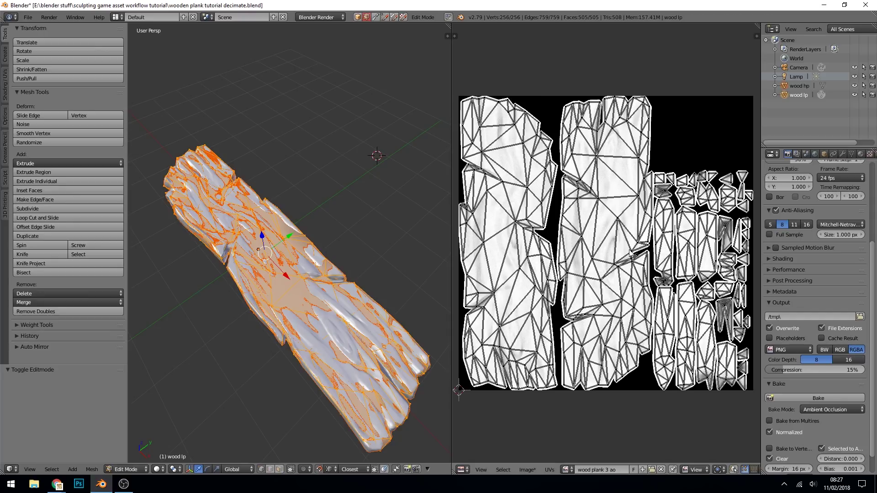
scroll(616, 268, up, 8)
scroll(617, 268, up, 1)
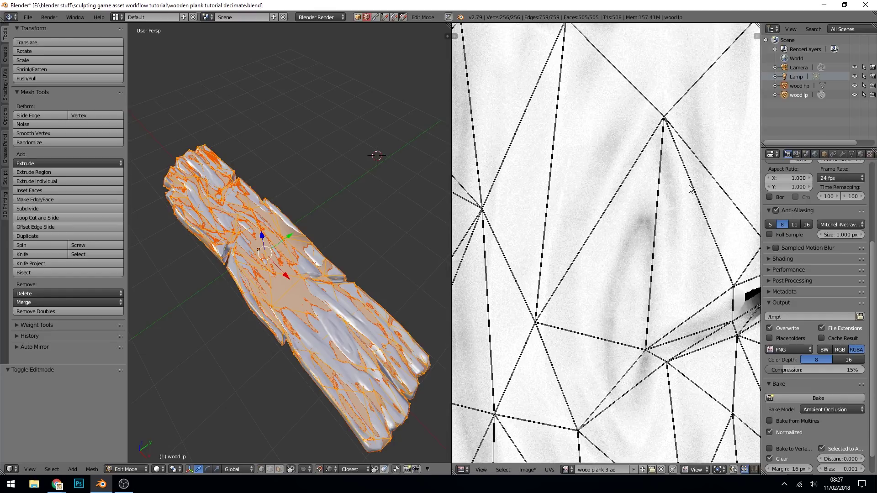
In the World settings, raise the ambient occlusion Gather Samples from 5 to 10.
click(816, 154)
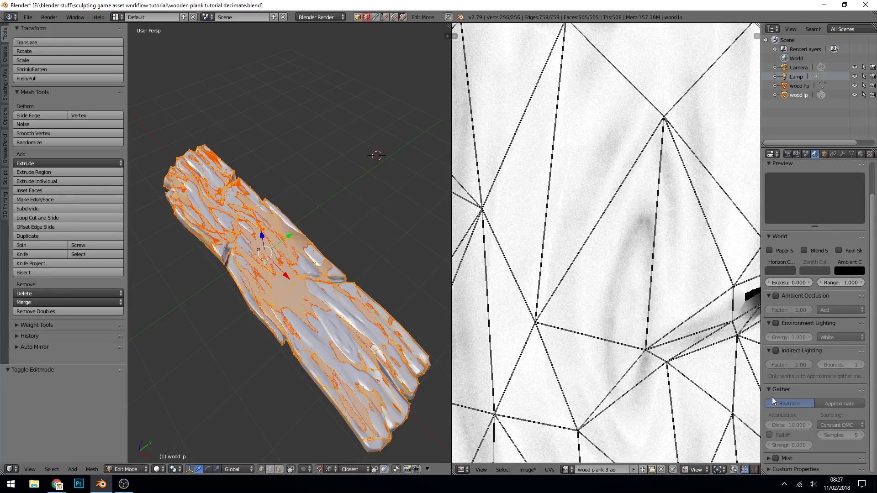
click(837, 436)
key(Return)
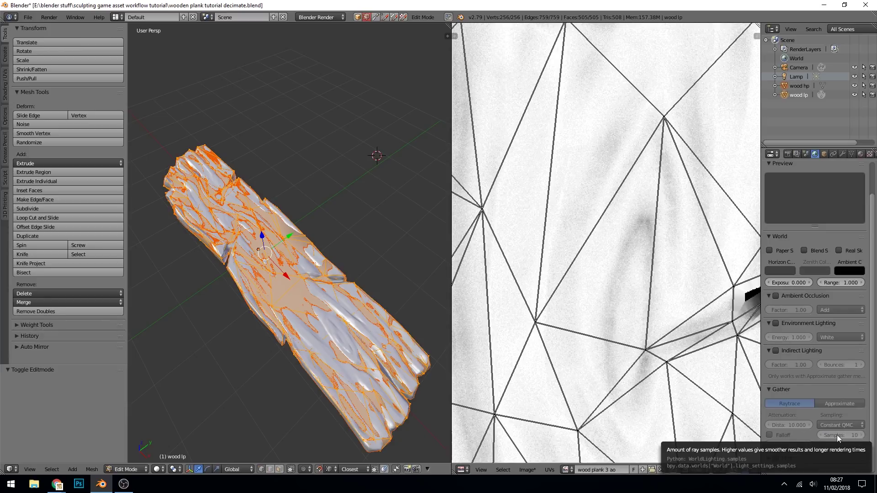
Rebake the ambient occlusion map at 10 samples from the Render tab.
click(788, 154)
click(810, 398)
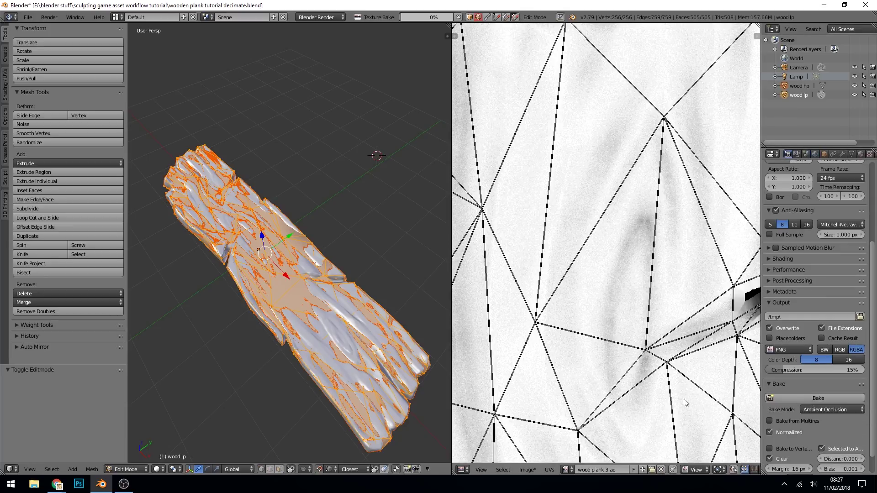
scroll(638, 363, down, 5)
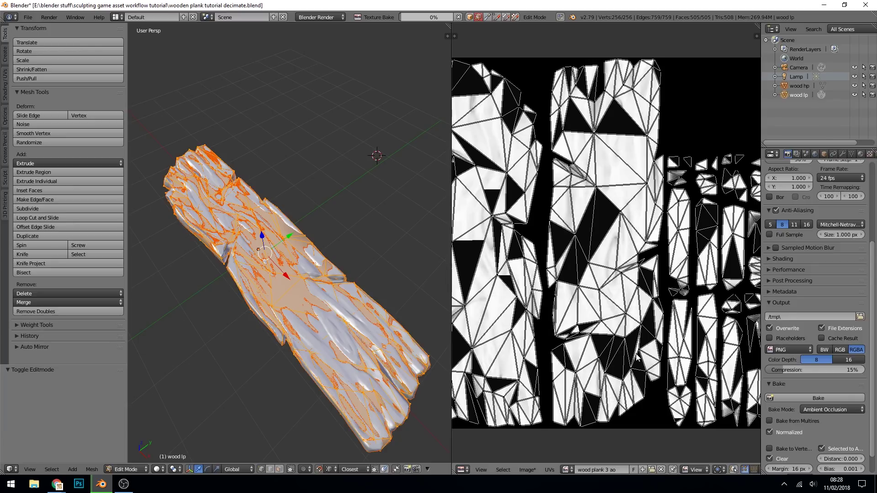
scroll(629, 263, up, 8)
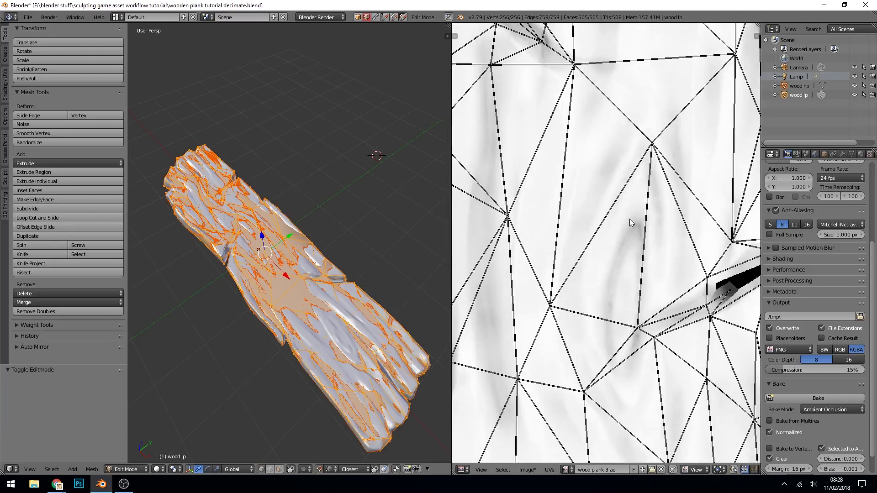
scroll(627, 243, down, 8)
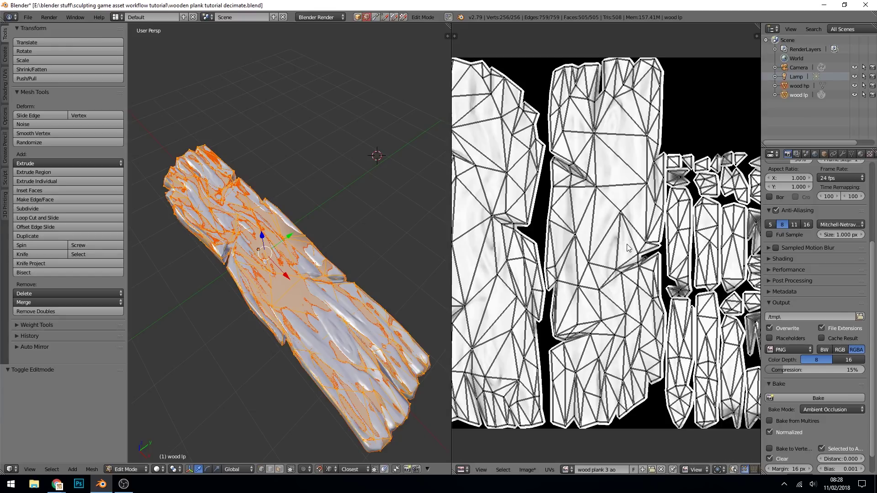
Save the AO map as wood plank 3 ao.png.
click(532, 472)
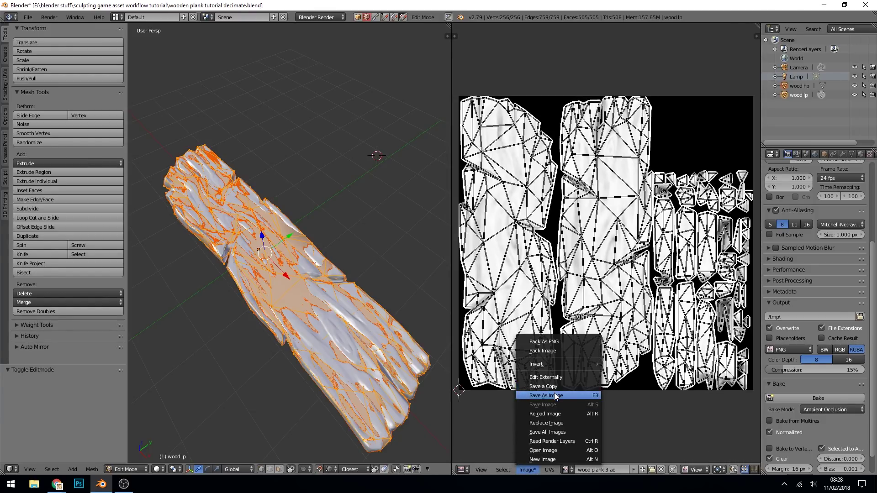
click(543, 394)
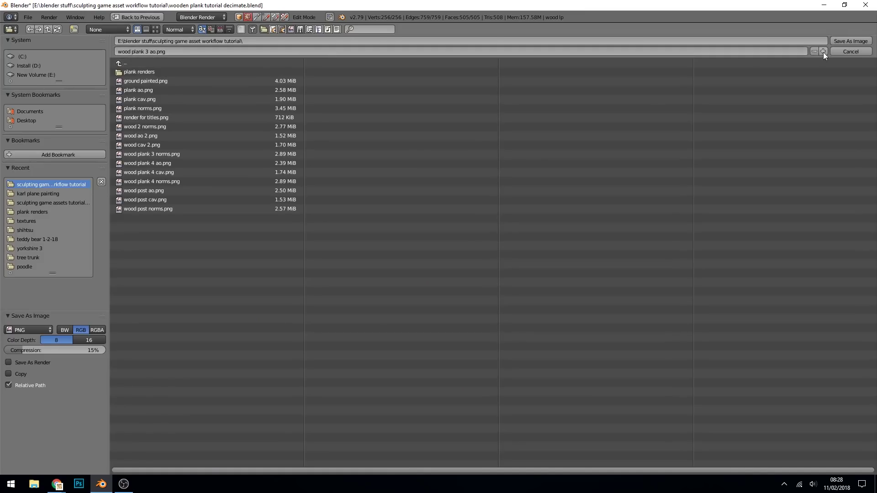
click(846, 42)
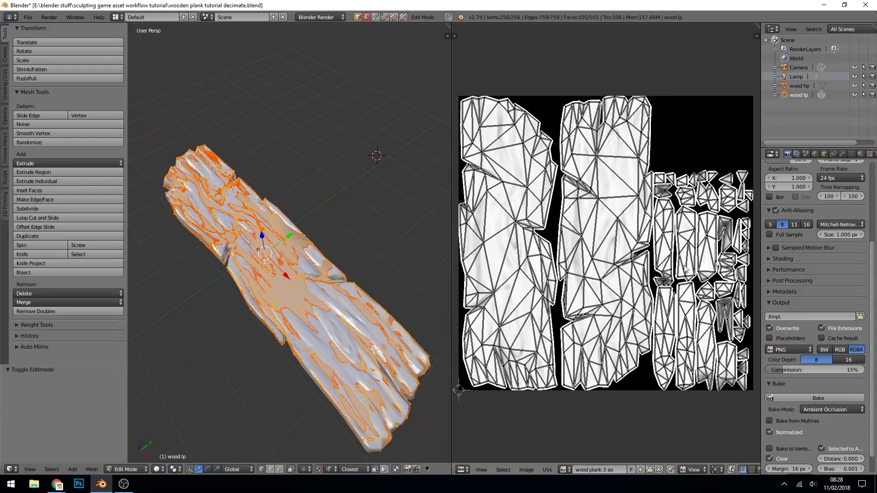
Hide the low-poly wood lp and put the high-poly wood hp into Vertex Paint mode.
click(800, 87)
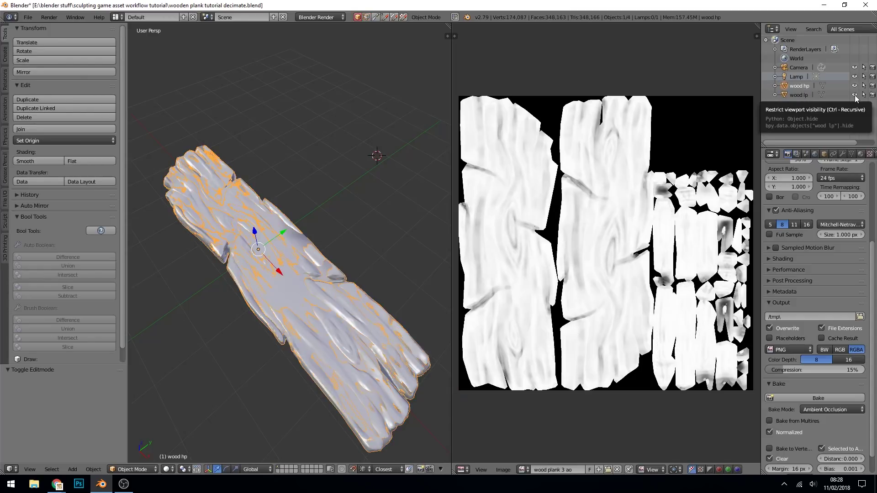
click(855, 95)
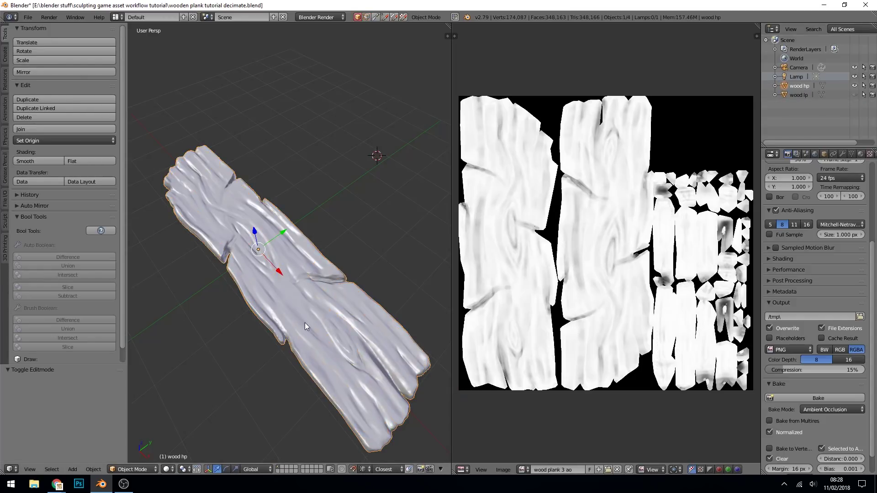
click(143, 468)
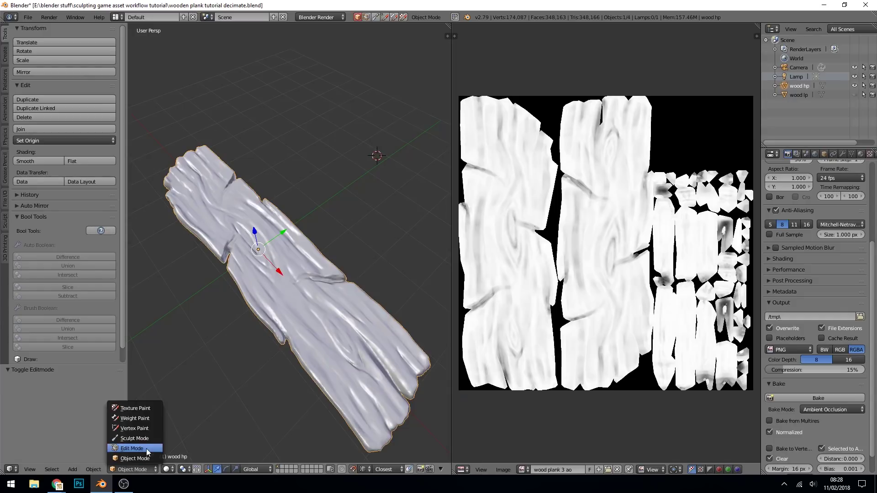
click(146, 430)
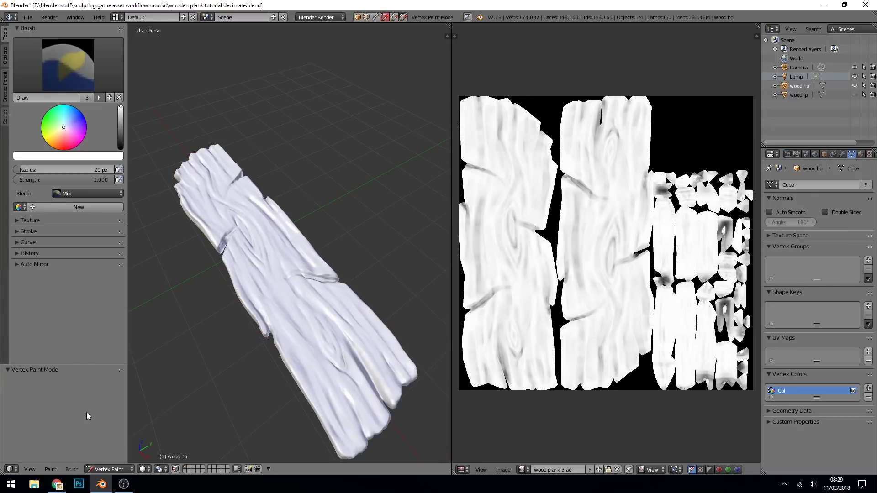
Apply Dirty Vertex Colors (highlight 180°, dirt 0°) to wood hp, then unhide wood lp.
click(56, 469)
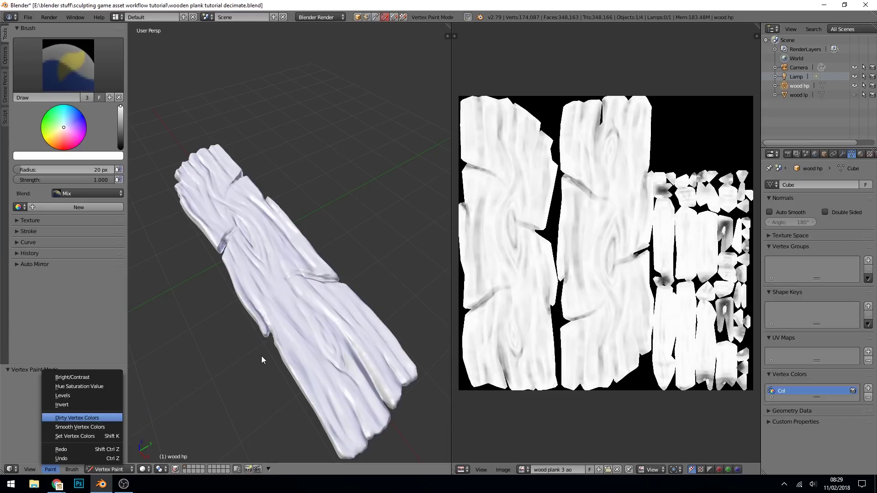
key(Return)
mouse_move(261, 355)
middle_down()
mouse_move(314, 348)
mouse_move(323, 307)
mouse_move(303, 307)
mouse_move(294, 331)
mouse_move(314, 339)
middle_up()
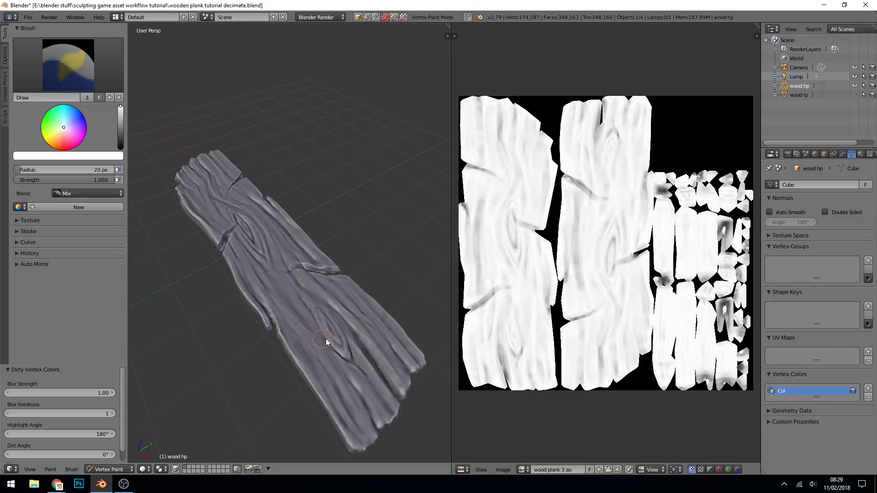
scroll(329, 341, up, 4)
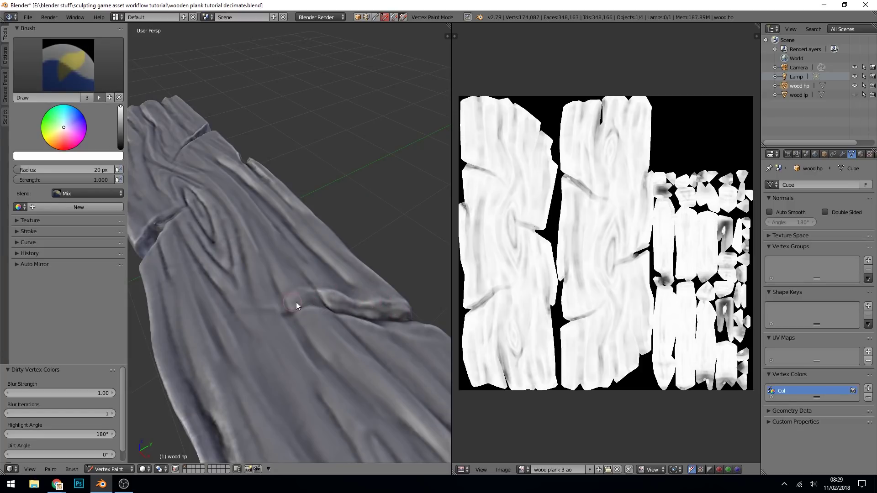
scroll(289, 312, down, 5)
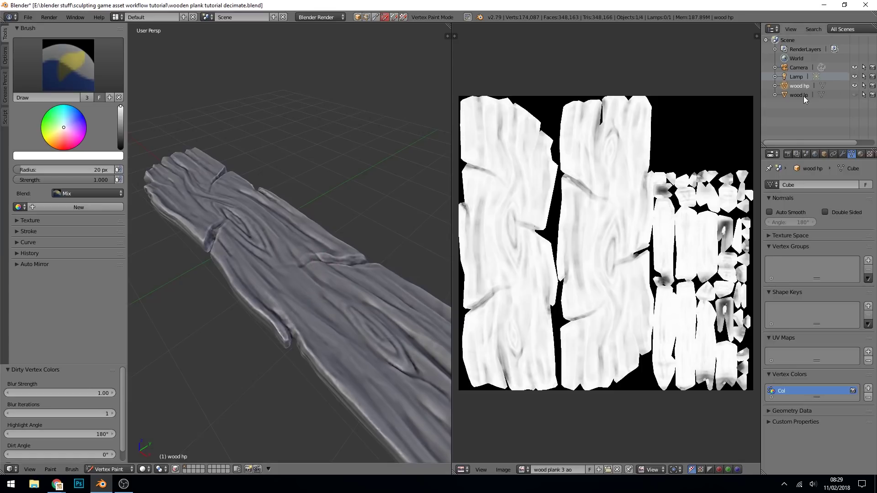
click(855, 95)
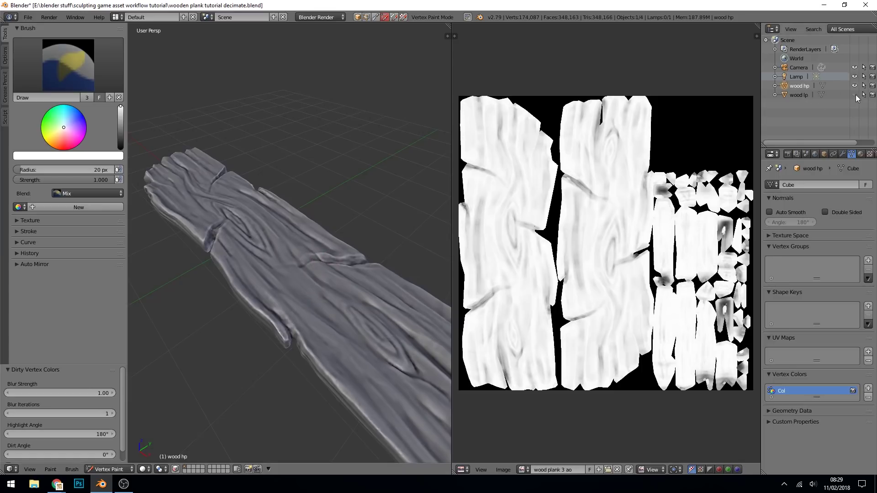
Select wood lp and set its Bake Mode to Vertex Colors.
click(804, 95)
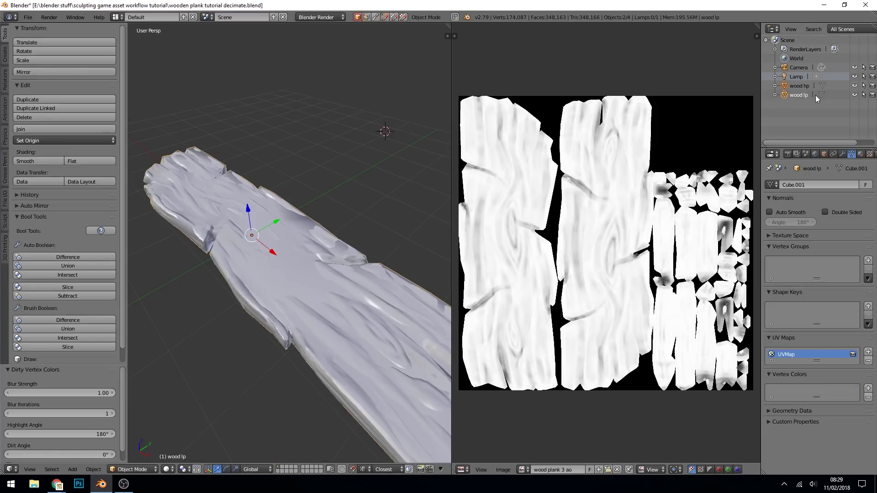
click(787, 154)
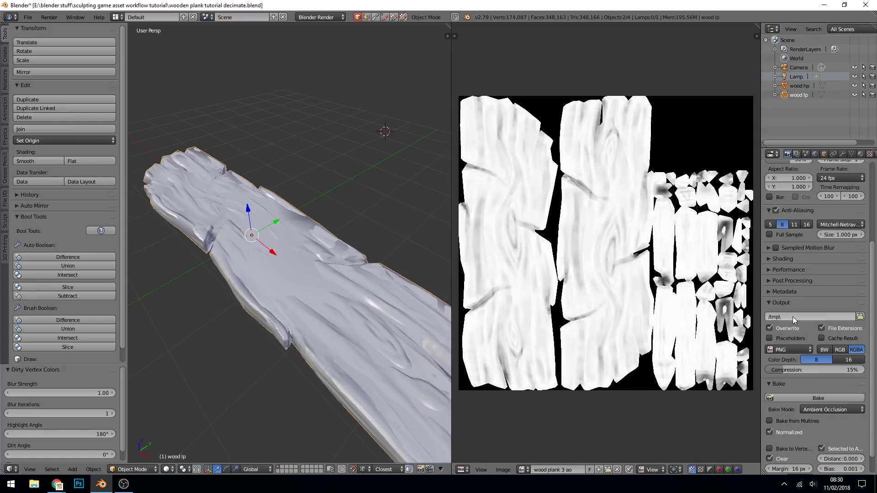
click(815, 410)
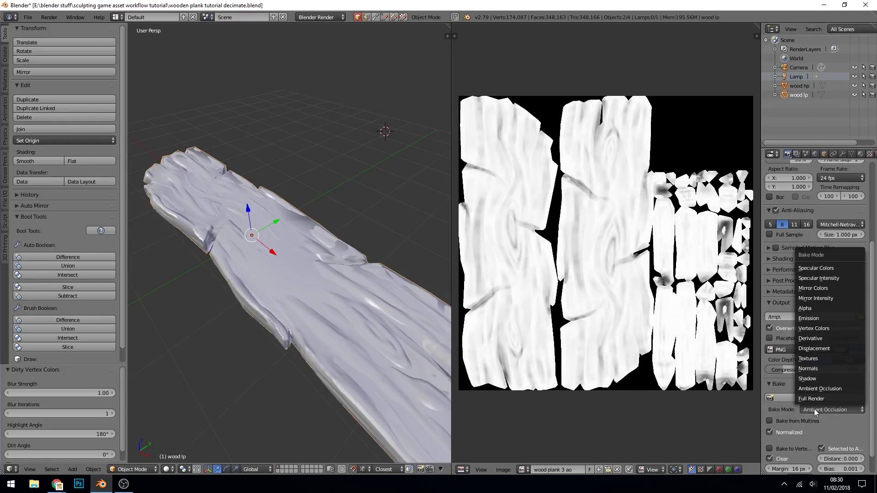
click(830, 329)
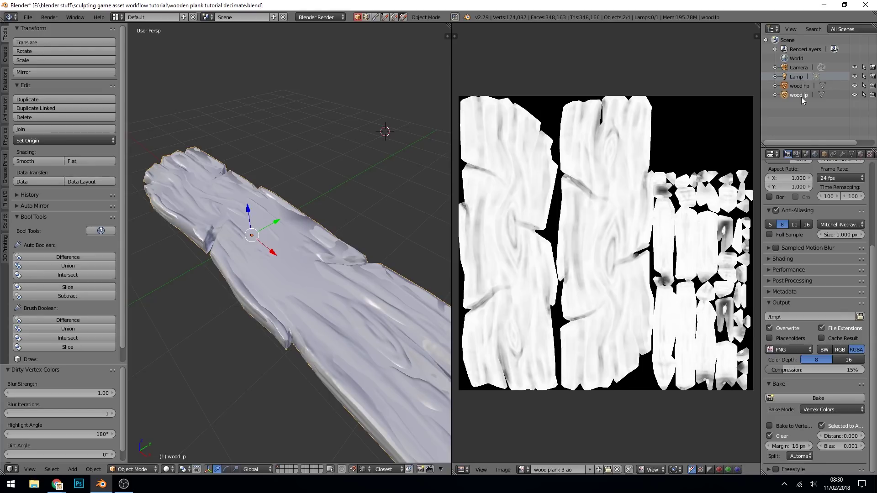
Create a new 2048 px image named 'wood plank 3 cav'.
click(602, 471)
click(625, 392)
text(wood pl)
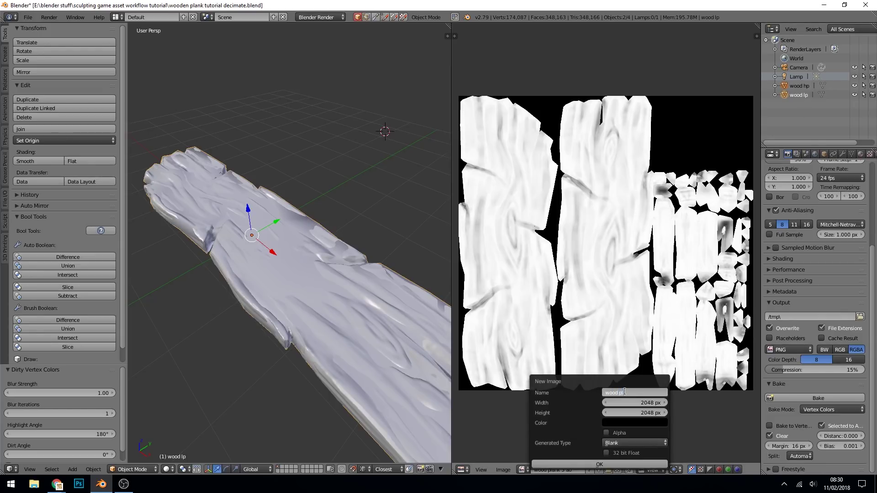
text(ank 3 cav)
click(583, 464)
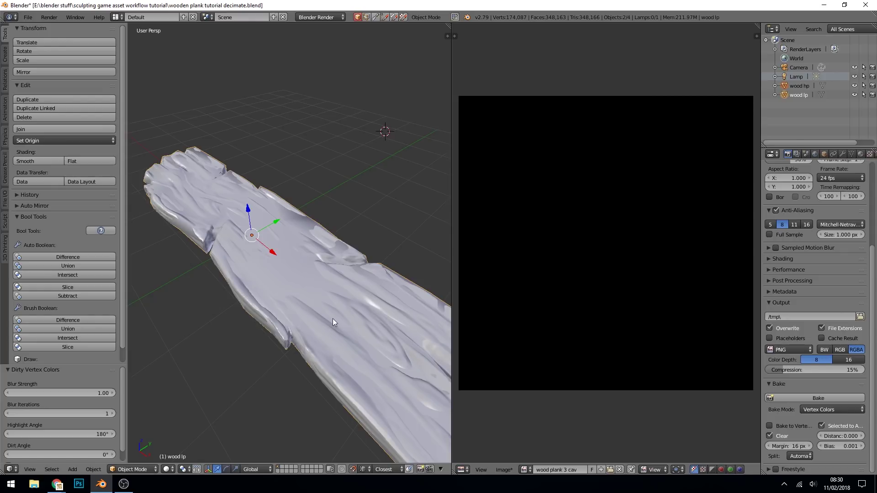
In Edit Mode, assign the wood plank 3 cav image and bake the cavity map.
key(Tab)
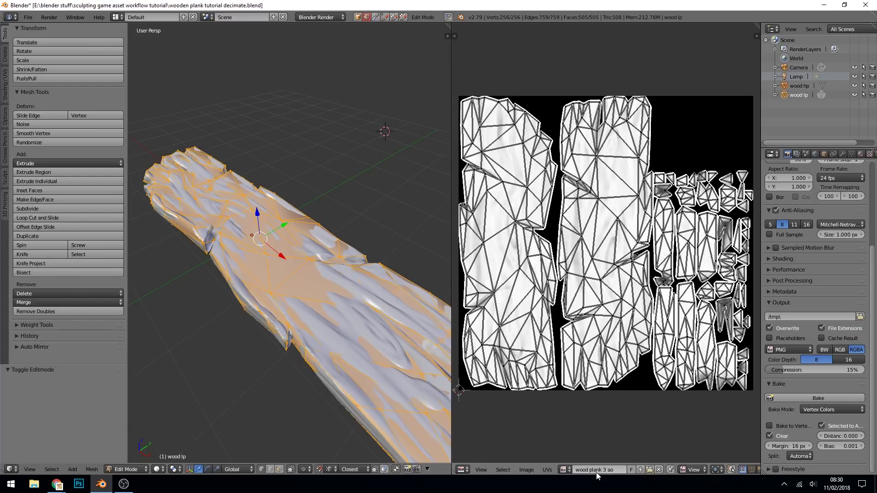
click(565, 470)
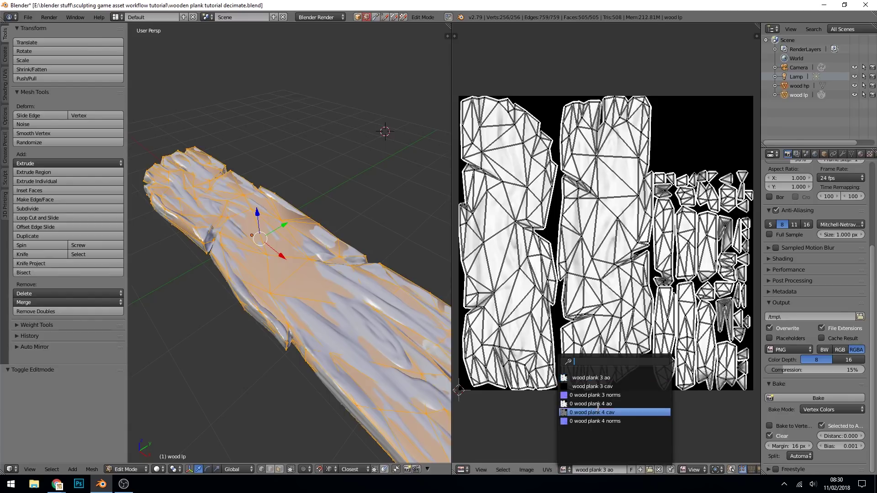
click(606, 386)
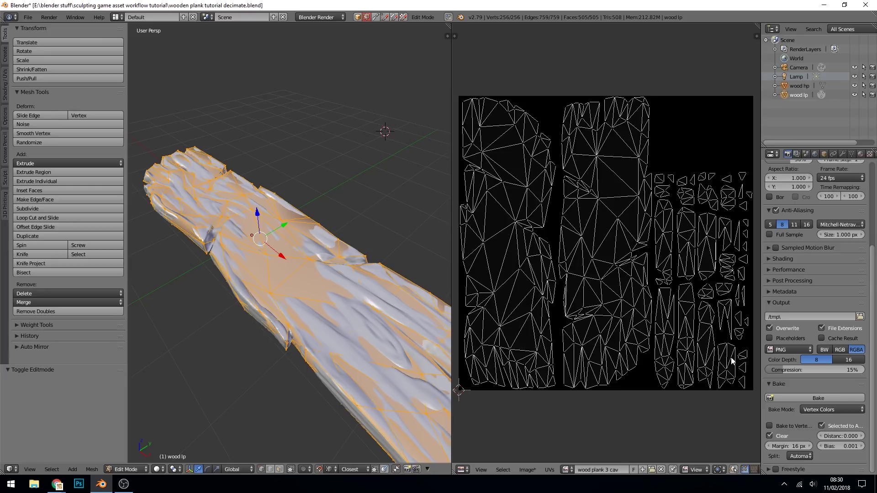
click(820, 397)
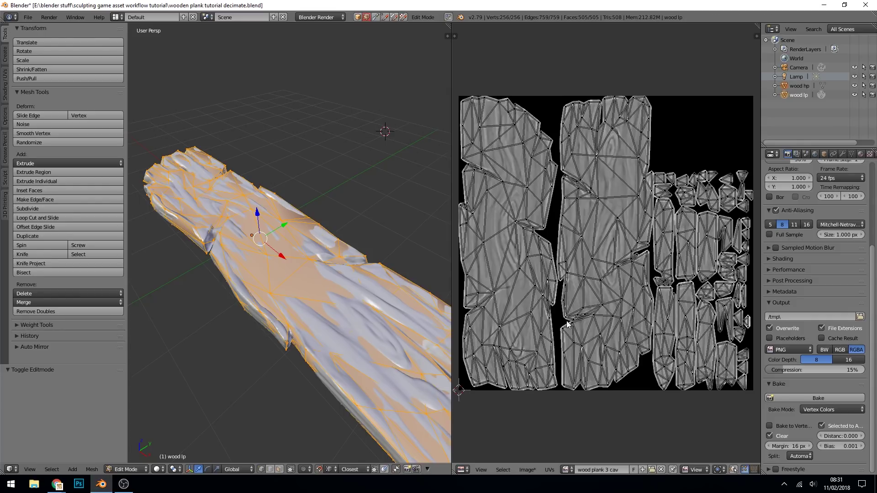
Save the baked image as wood plank 3 cav.png.
click(528, 470)
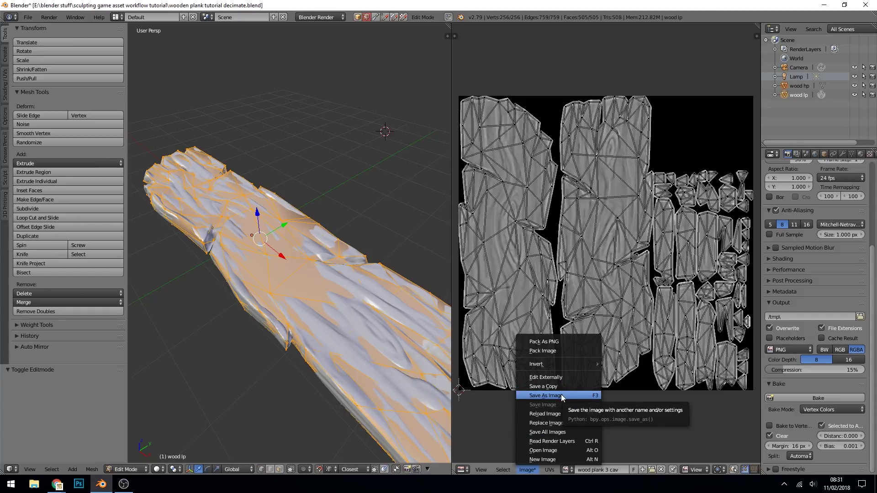
click(561, 396)
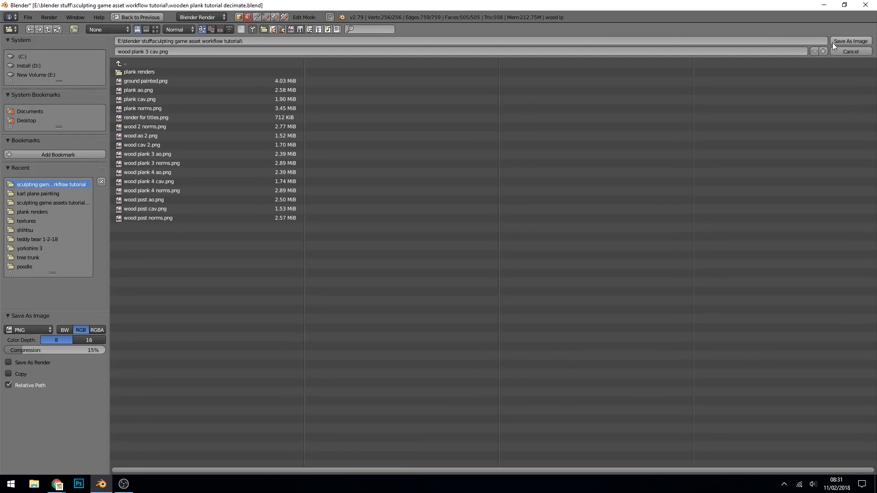
click(852, 42)
click(563, 470)
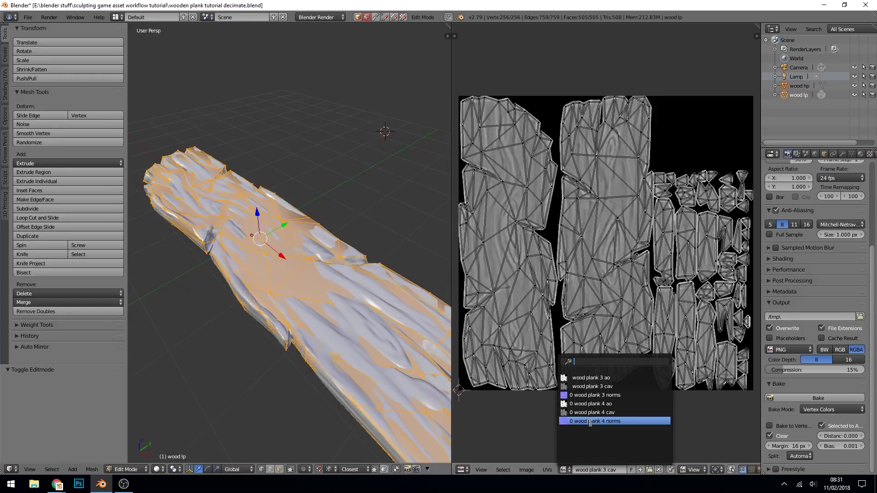
click(605, 395)
click(566, 470)
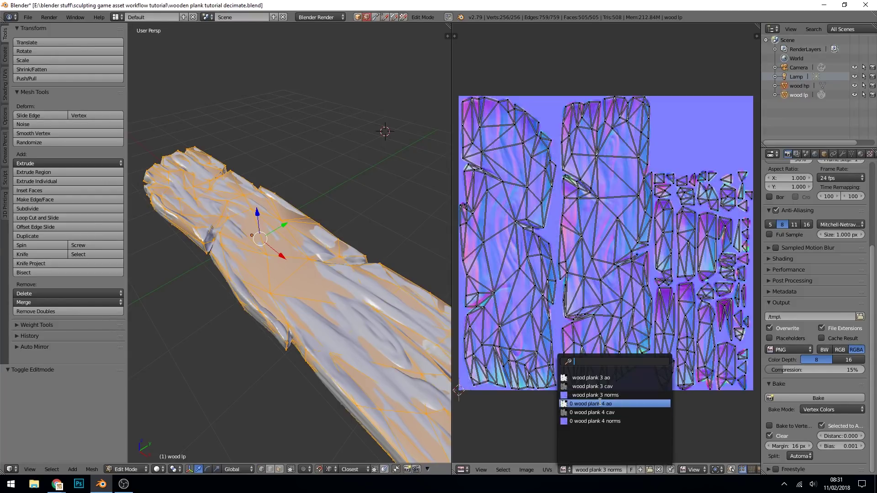
click(599, 405)
click(574, 471)
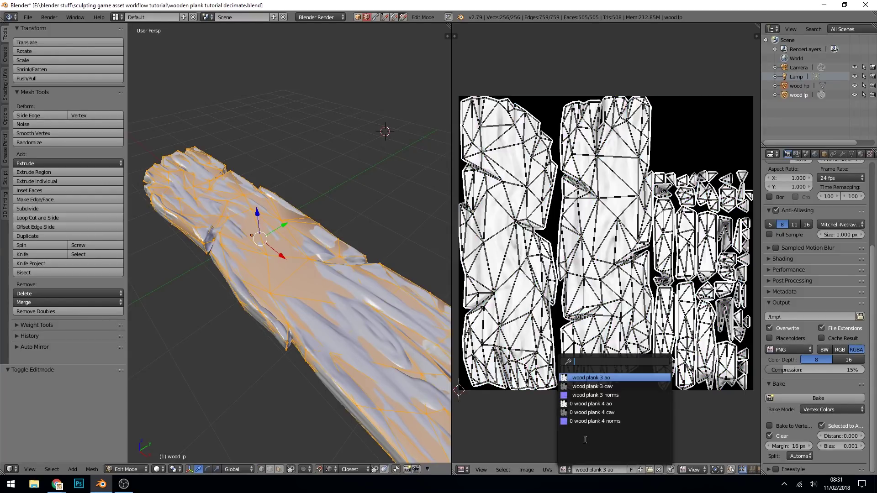
click(615, 387)
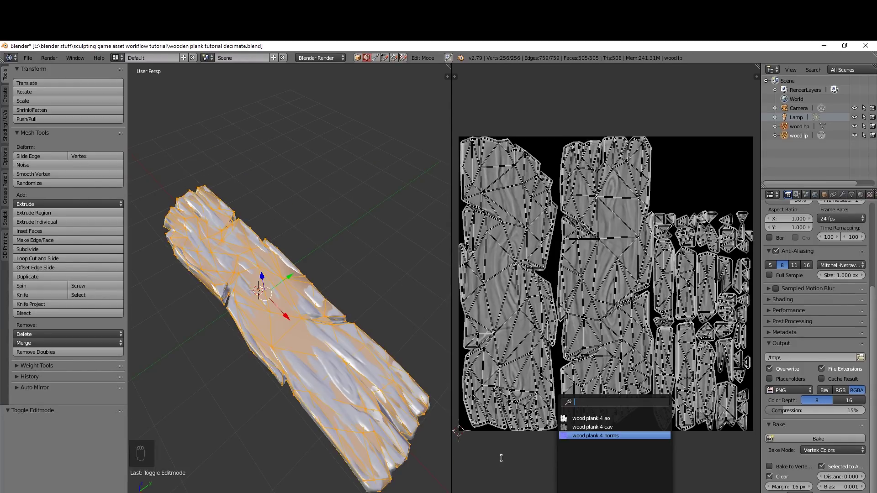